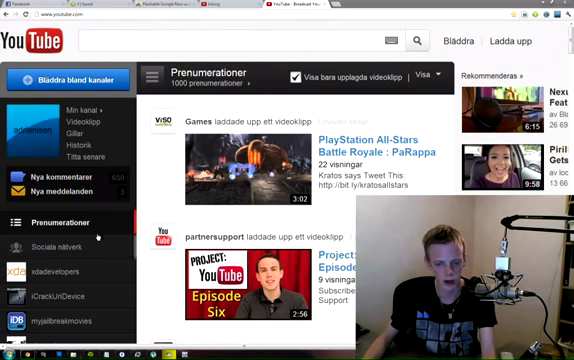
# Zoom the subscriptions page out one step, then back in two steps.
pyautogui.hotkey('ctrl', '-')
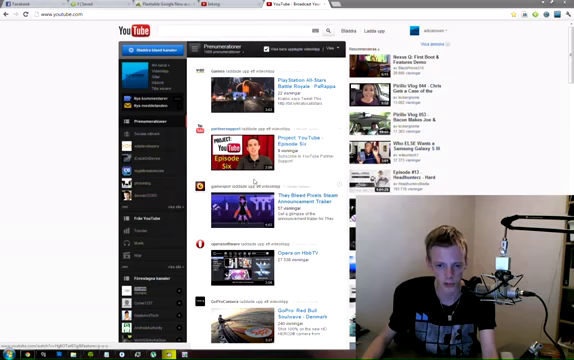
pyautogui.hotkey('ctrl', '+')
pyautogui.hotkey('ctrl', '+')
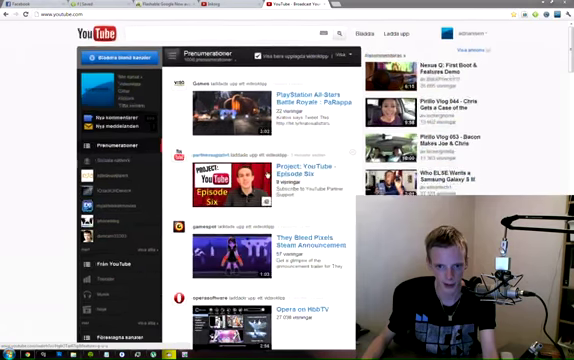
pyautogui.hotkey('ctrl', '+')
pyautogui.hotkey('ctrl', '+')
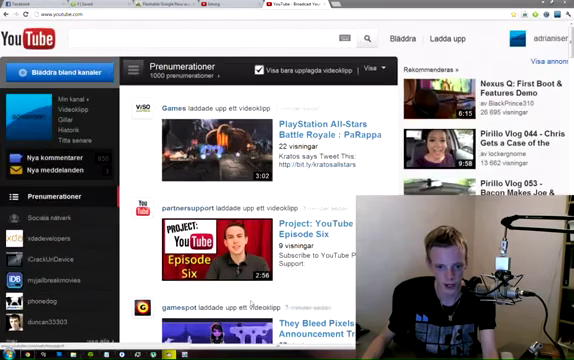
pyautogui.scroll(-3, 272, 188)
pyautogui.scroll(-3, 272, 188)
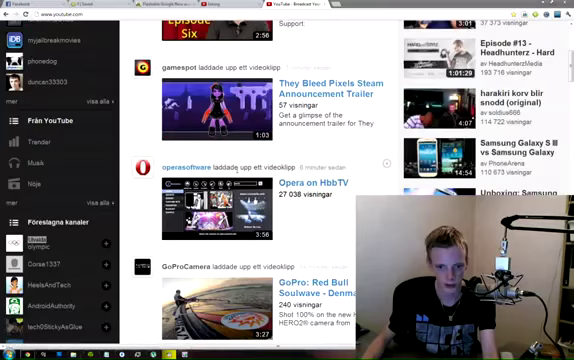
pyautogui.scroll(2, 272, 188)
pyautogui.scroll(4, 272, 188)
pyautogui.scroll(2, 272, 188)
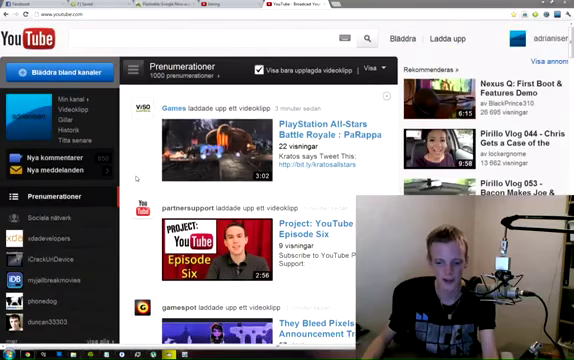